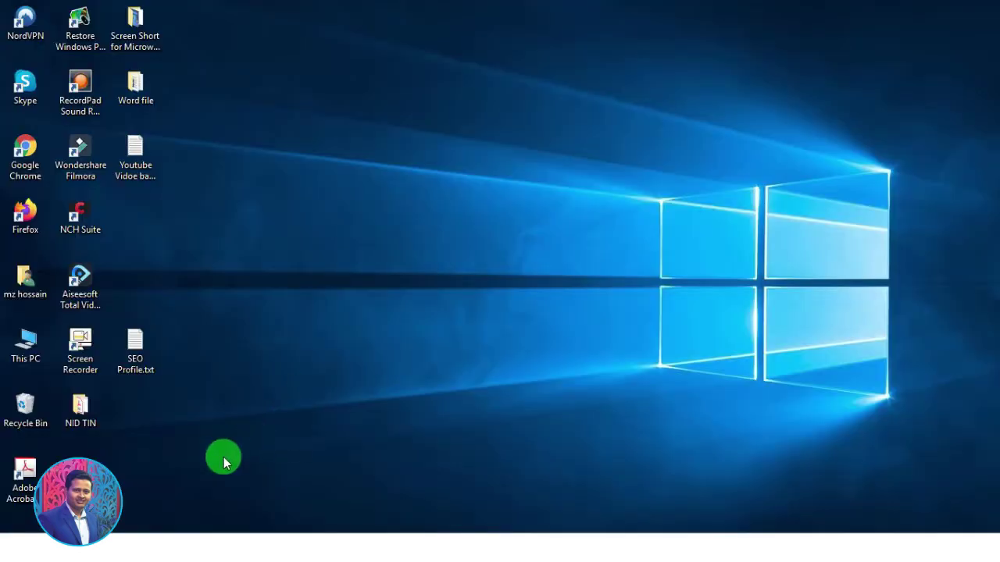
Restore Chrome and open Google Docs from the Google apps grid
{"action": "left_click", "coordinate": [173, 531]}
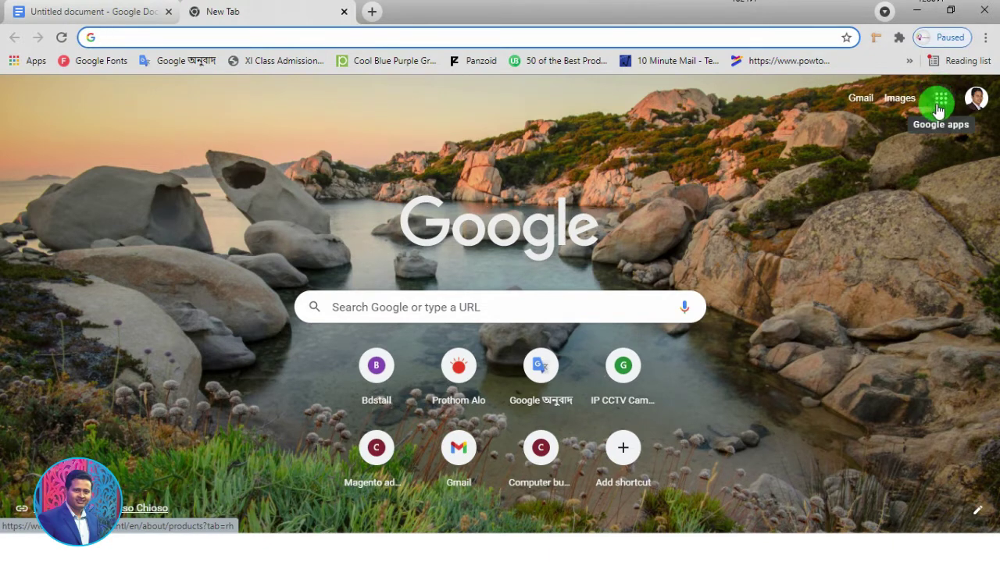
{"action": "left_click", "coordinate": [943, 110]}
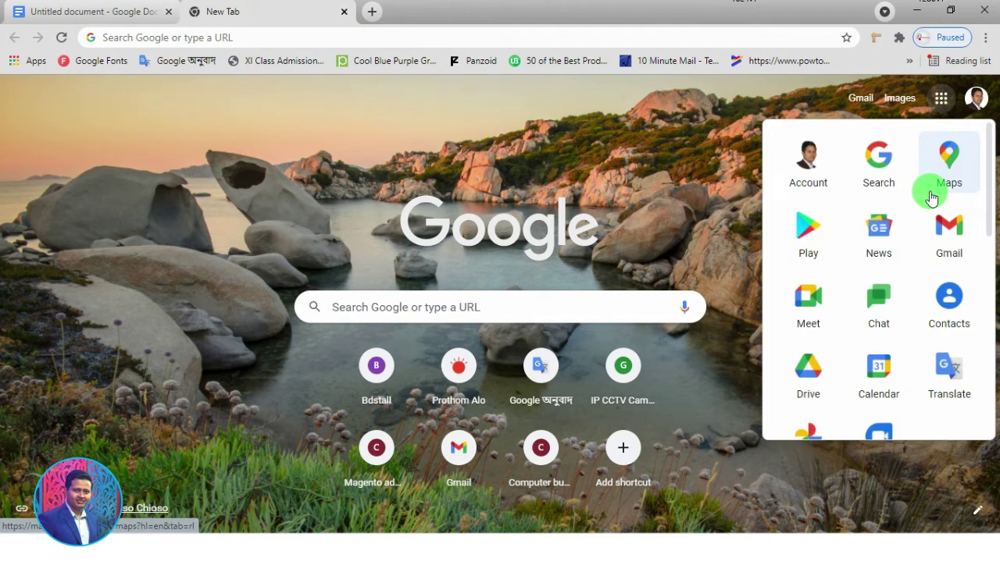
{"action": "scroll", "coordinate": [898, 235], "scroll_direction": "down", "scroll_amount": 1}
{"action": "scroll", "coordinate": [893, 247], "scroll_direction": "down", "scroll_amount": 1}
{"action": "scroll", "coordinate": [897, 256], "scroll_direction": "down", "scroll_amount": 1}
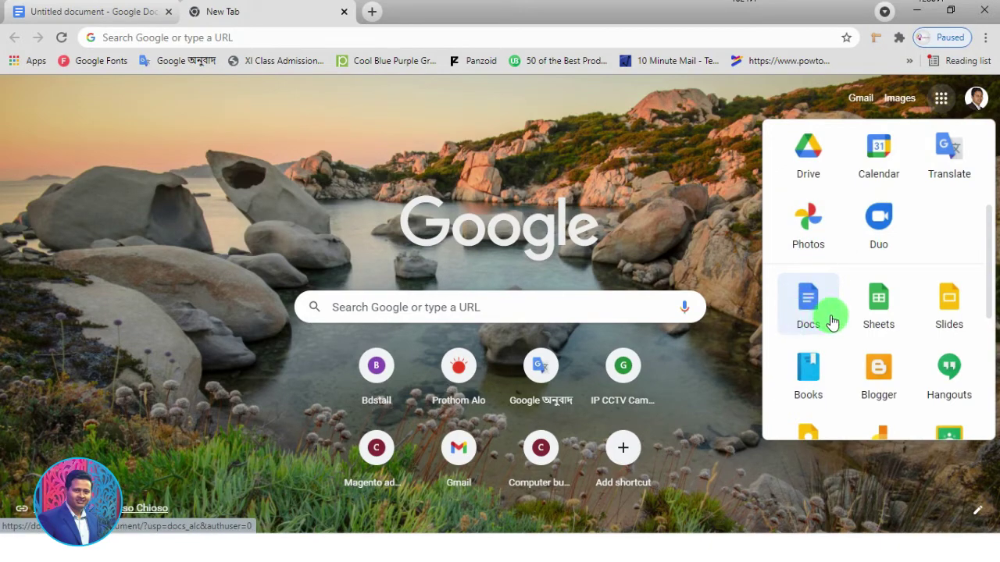
{"action": "left_click", "coordinate": [807, 310]}
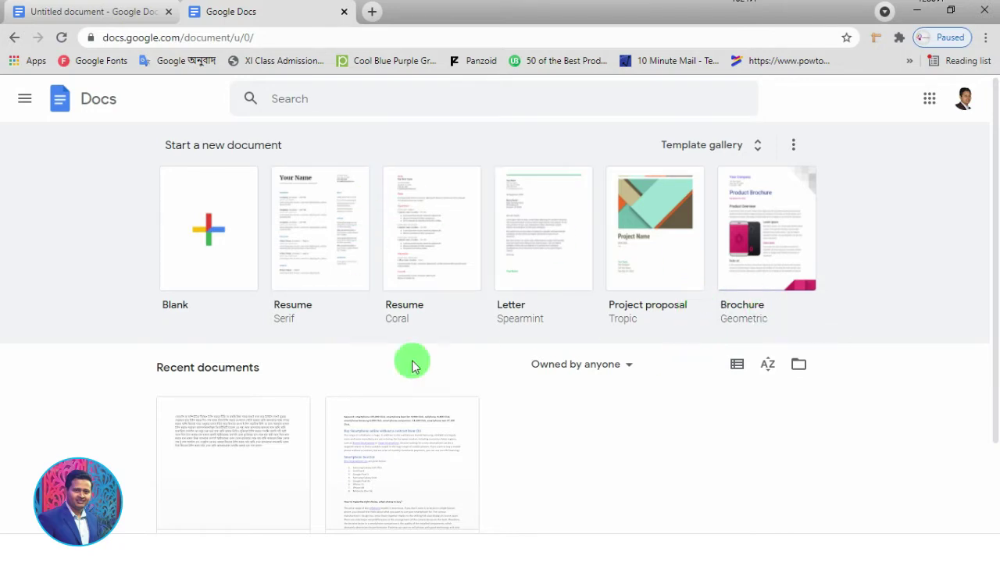
Create a new Blank Untitled document in Google Docs
{"action": "left_click", "coordinate": [203, 239]}
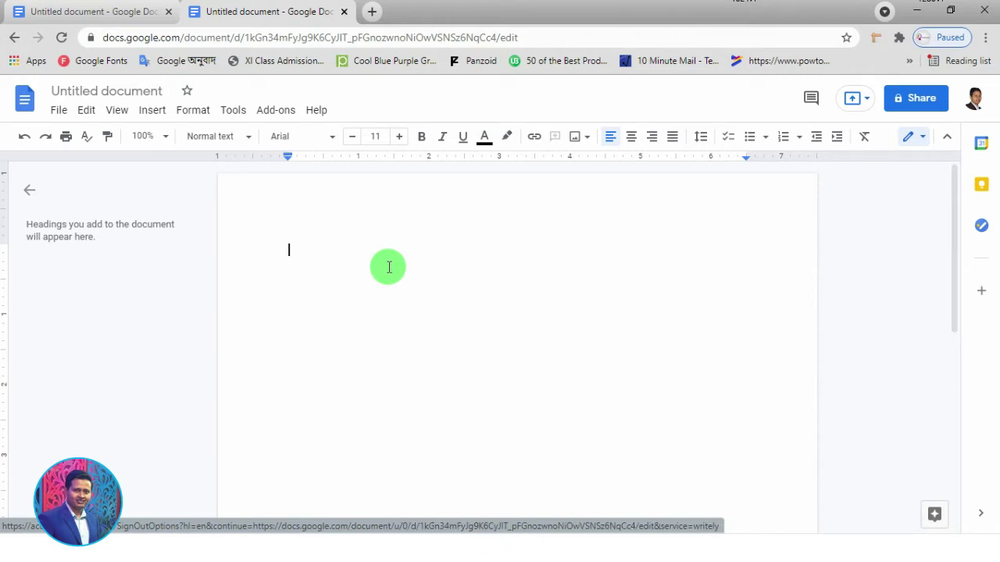
{"action": "left_click", "coordinate": [249, 139]}
Keep Arial, dismiss the status tip, and step the font size from 11 up to 18
{"action": "left_click", "coordinate": [301, 137]}
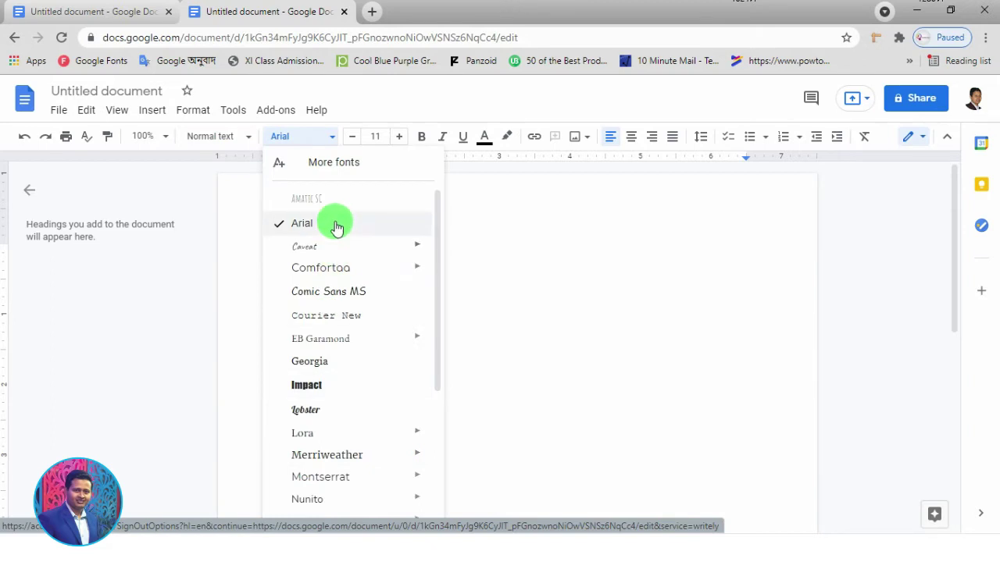
{"action": "scroll", "coordinate": [339, 430], "scroll_direction": "down", "scroll_amount": 2}
{"action": "scroll", "coordinate": [338, 430], "scroll_direction": "up", "scroll_amount": 3}
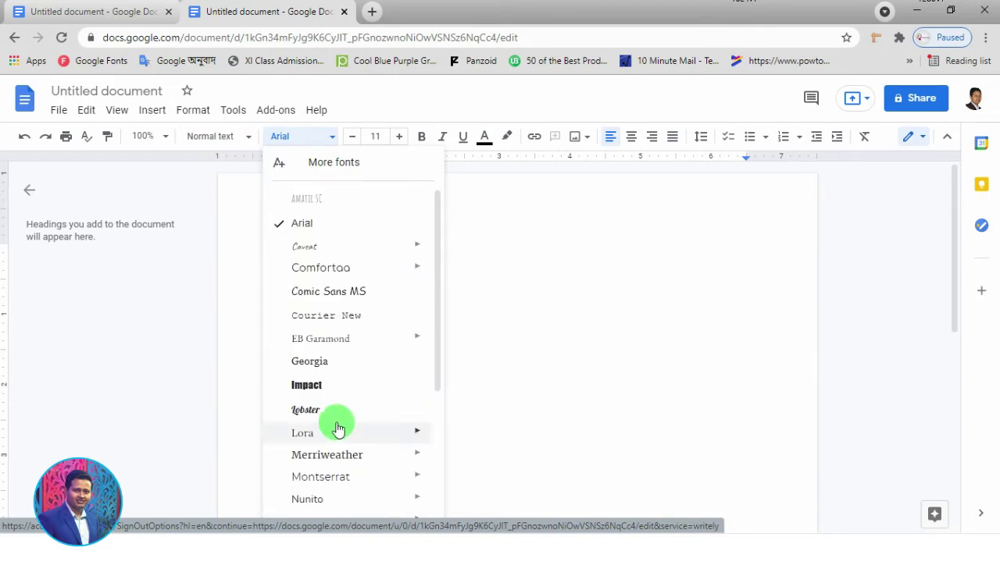
{"action": "left_click", "coordinate": [330, 140]}
{"action": "left_click", "coordinate": [399, 138]}
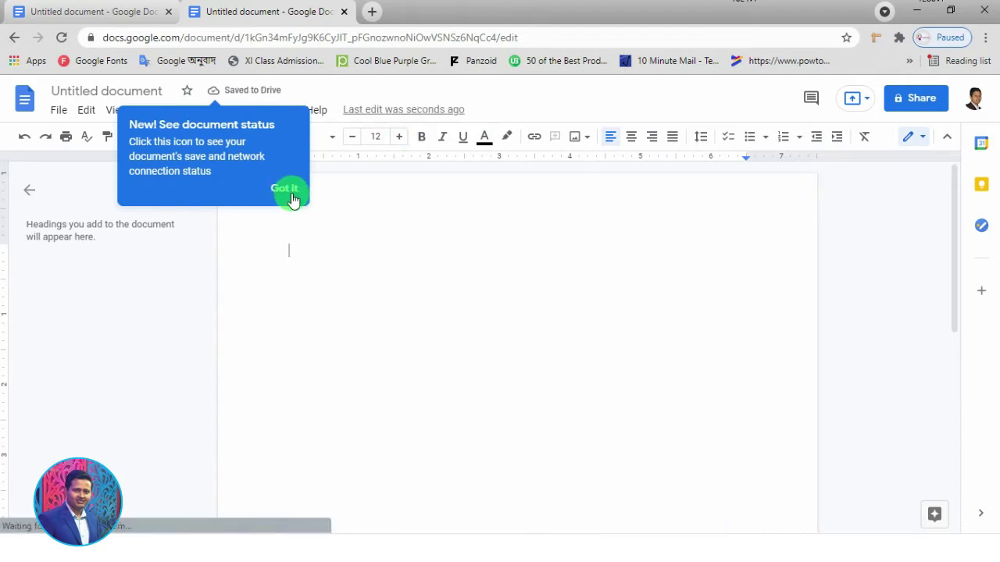
{"action": "left_click", "coordinate": [399, 139]}
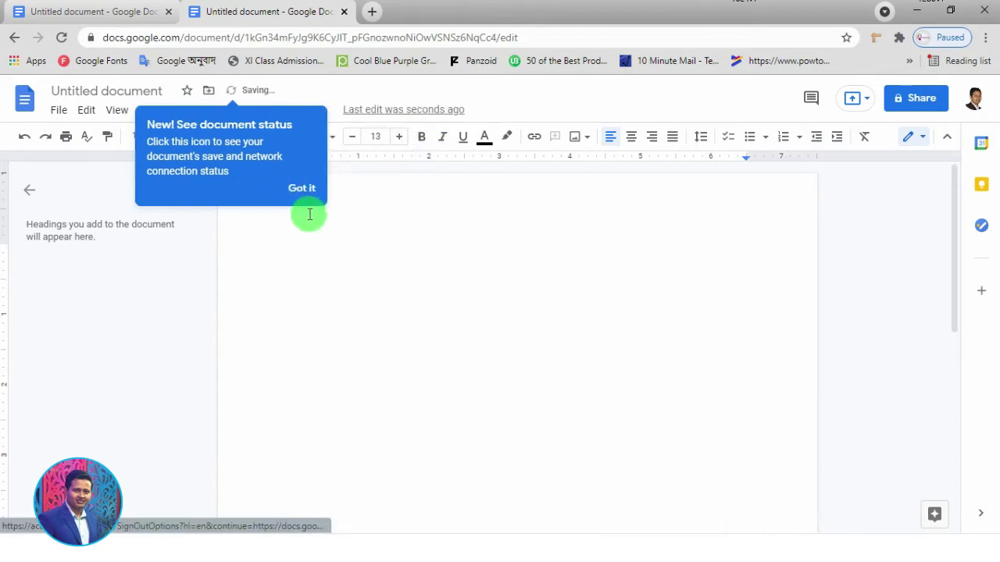
{"action": "left_click", "coordinate": [299, 190]}
{"action": "left_click", "coordinate": [399, 138]}
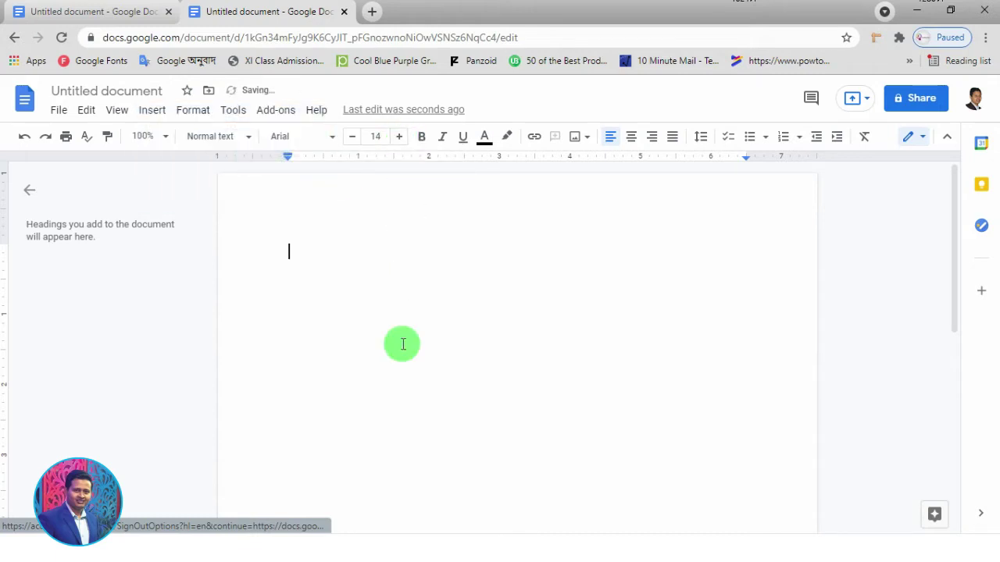
{"action": "left_click", "coordinate": [398, 138]}
{"action": "left_click", "coordinate": [397, 138]}
{"action": "left_click", "coordinate": [398, 138]}
{"action": "left_click", "coordinate": [398, 138]}
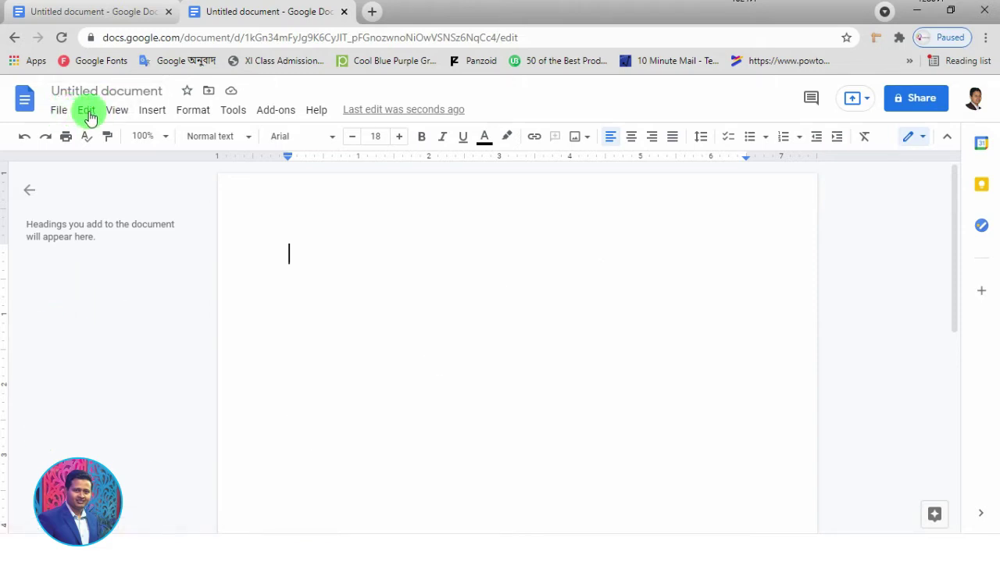
Turn on Voice typing from the Tools menu, leaving the language as English (US)
{"action": "left_click", "coordinate": [237, 114]}
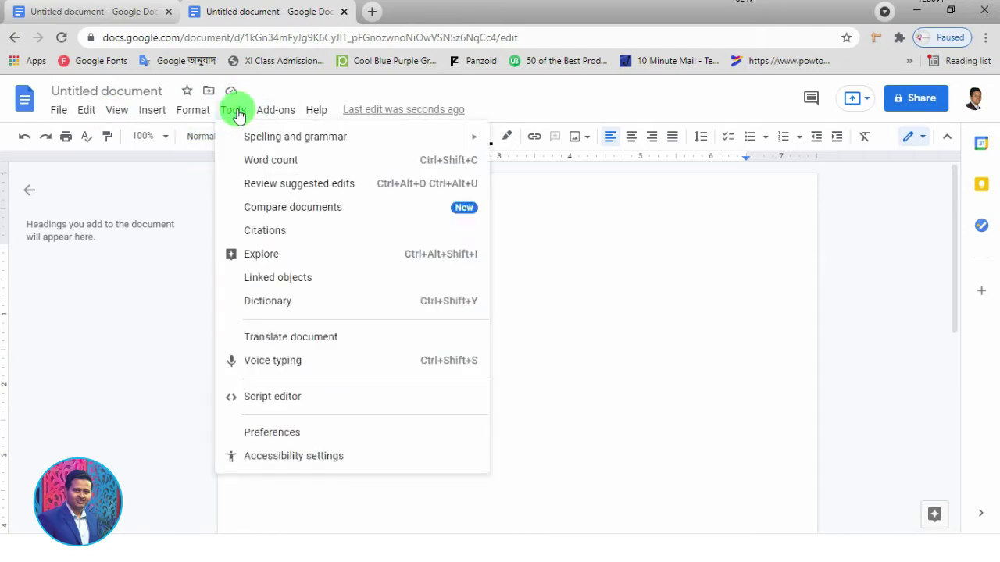
{"action": "left_click", "coordinate": [295, 360]}
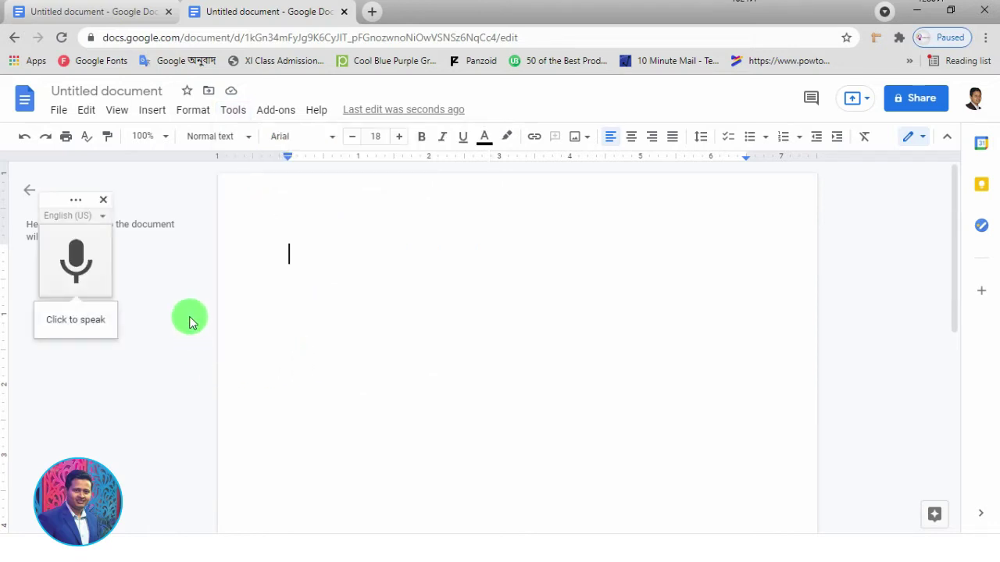
{"action": "left_click", "coordinate": [78, 270]}
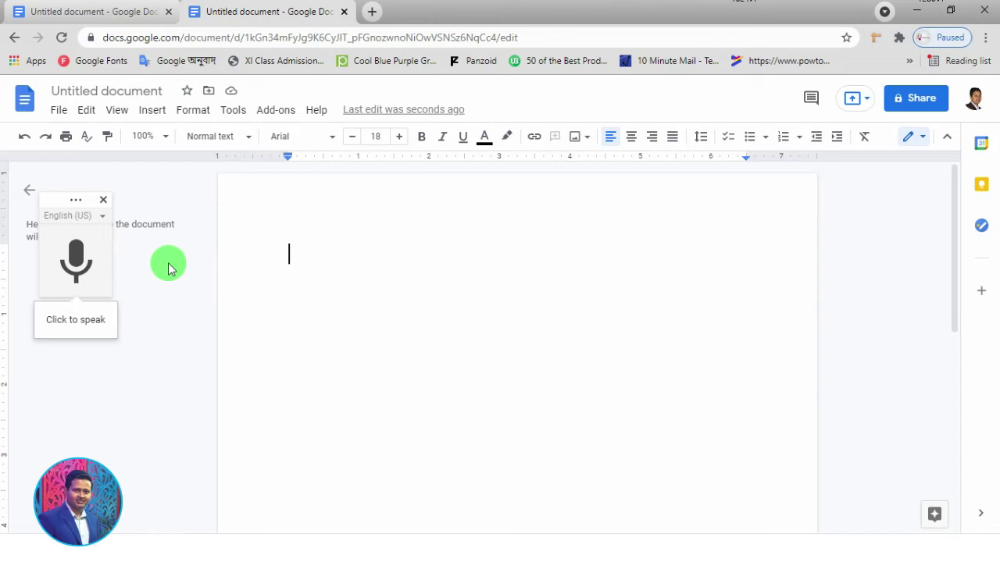
Set the voice typing language to বাংলা (বাংলাদেশ) and start dictating with the microphone
{"action": "left_click", "coordinate": [104, 221]}
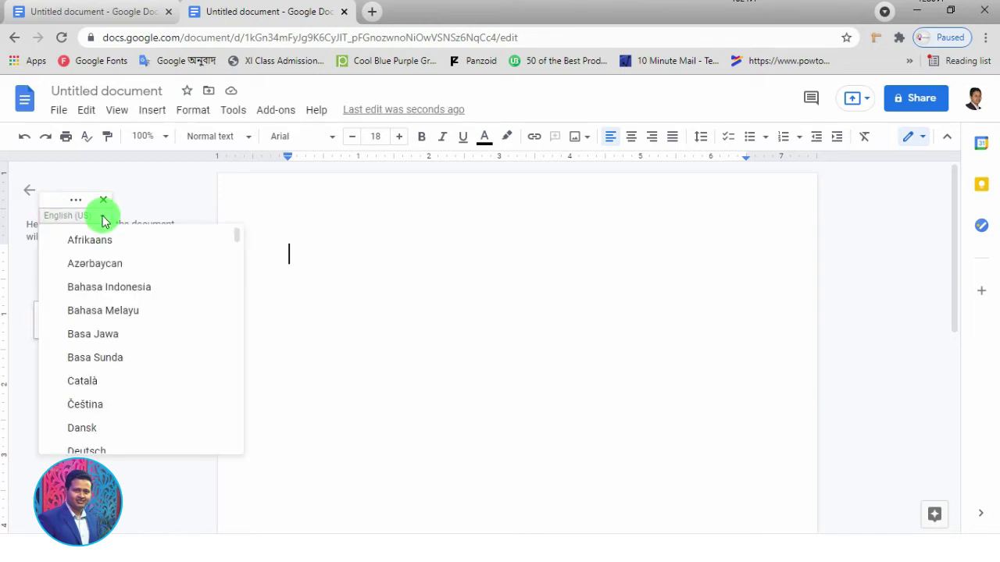
{"action": "scroll", "coordinate": [112, 320], "scroll_direction": "down", "scroll_amount": 3}
{"action": "scroll", "coordinate": [112, 325], "scroll_direction": "down", "scroll_amount": 3}
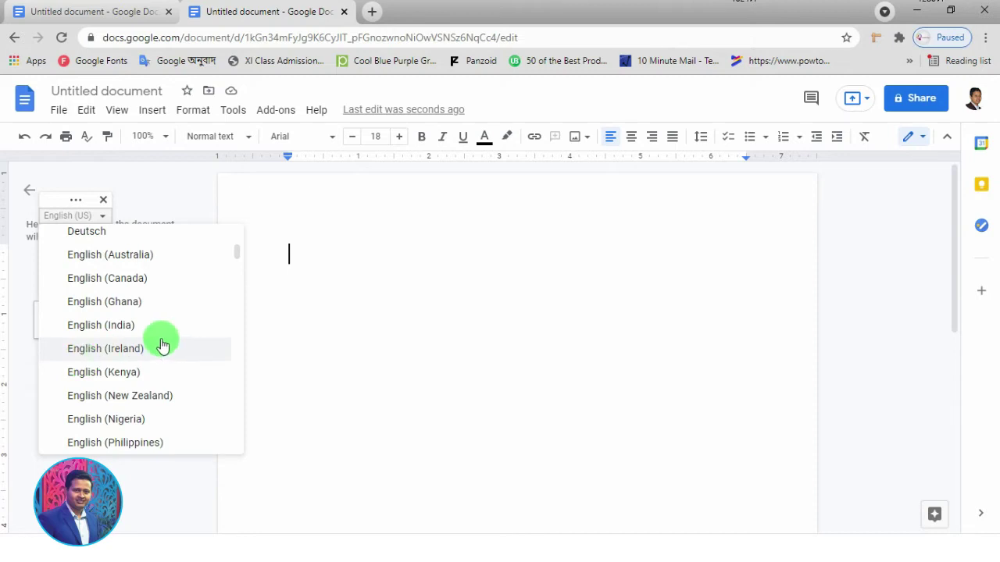
{"action": "scroll", "coordinate": [143, 344], "scroll_direction": "down", "scroll_amount": 1}
{"action": "scroll", "coordinate": [138, 346], "scroll_direction": "down", "scroll_amount": 2}
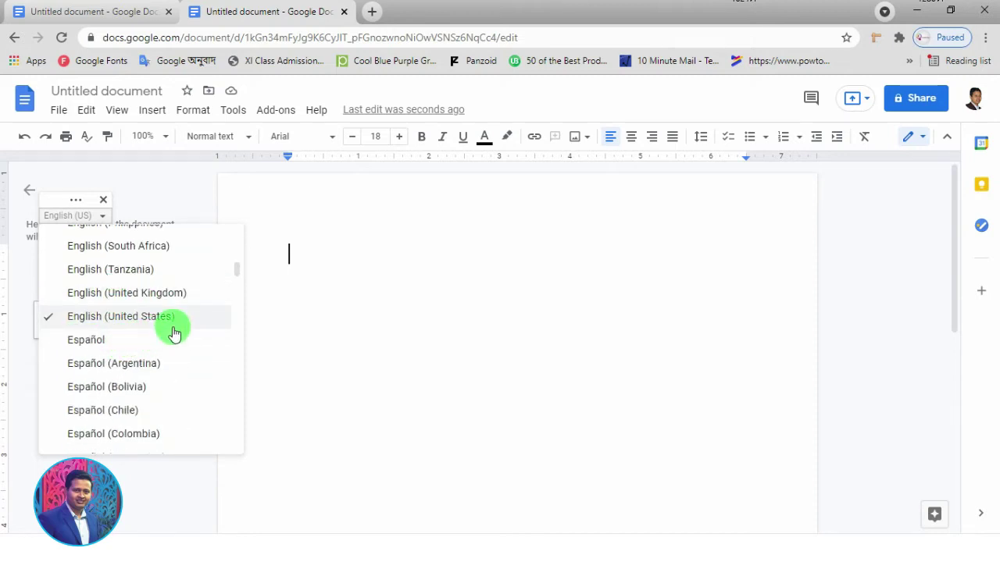
{"action": "scroll", "coordinate": [173, 334], "scroll_direction": "down", "scroll_amount": 1}
{"action": "scroll", "coordinate": [172, 333], "scroll_direction": "down", "scroll_amount": 3}
{"action": "scroll", "coordinate": [169, 332], "scroll_direction": "down", "scroll_amount": 2}
{"action": "scroll", "coordinate": [170, 332], "scroll_direction": "down", "scroll_amount": 2}
{"action": "scroll", "coordinate": [170, 332], "scroll_direction": "down", "scroll_amount": 2}
{"action": "scroll", "coordinate": [170, 332], "scroll_direction": "down", "scroll_amount": 2}
{"action": "scroll", "coordinate": [170, 332], "scroll_direction": "down", "scroll_amount": 2}
{"action": "scroll", "coordinate": [169, 332], "scroll_direction": "down", "scroll_amount": 3}
{"action": "scroll", "coordinate": [170, 332], "scroll_direction": "down", "scroll_amount": 3}
{"action": "scroll", "coordinate": [169, 332], "scroll_direction": "down", "scroll_amount": 2}
{"action": "scroll", "coordinate": [156, 330], "scroll_direction": "down", "scroll_amount": 1}
{"action": "scroll", "coordinate": [152, 336], "scroll_direction": "down", "scroll_amount": 2}
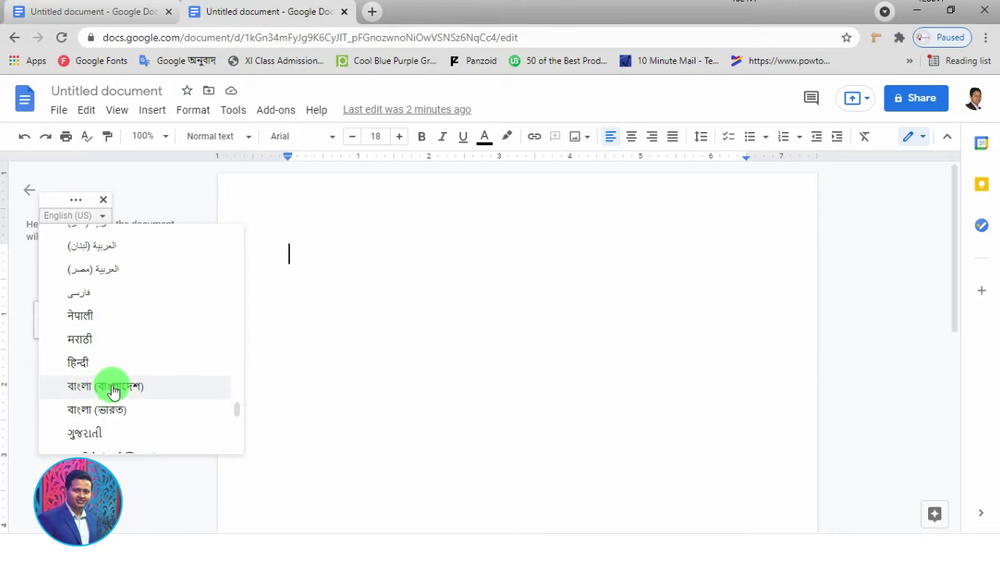
{"action": "left_click", "coordinate": [112, 391]}
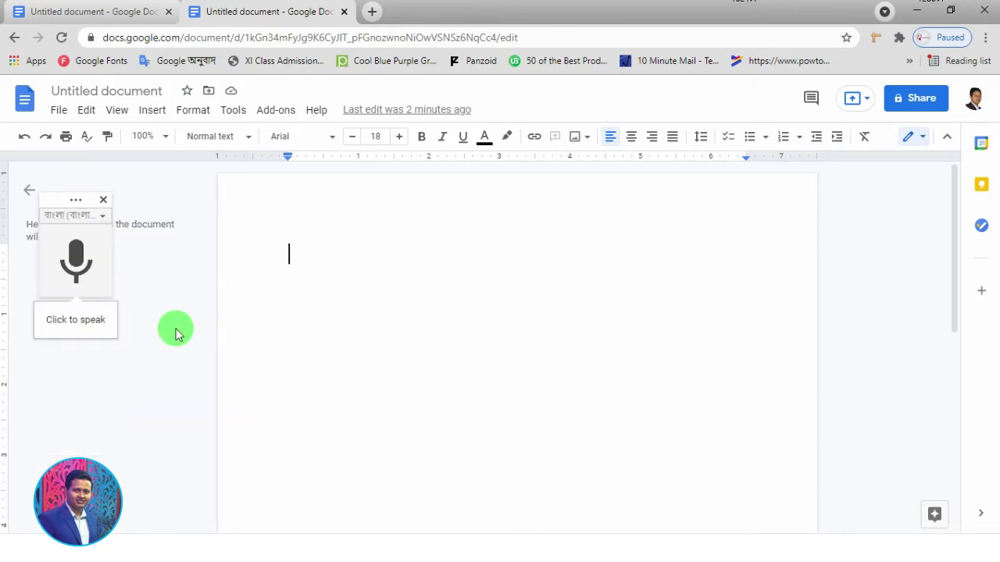
{"action": "left_click", "coordinate": [75, 261]}
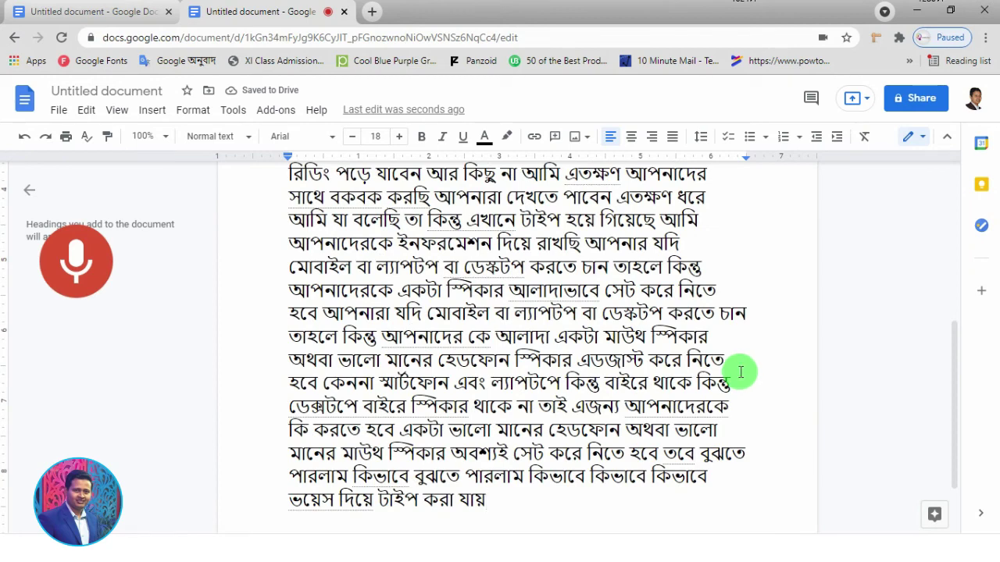
Stop voice typing and scroll through the dictated Bengali passage
{"action": "left_click", "coordinate": [73, 266]}
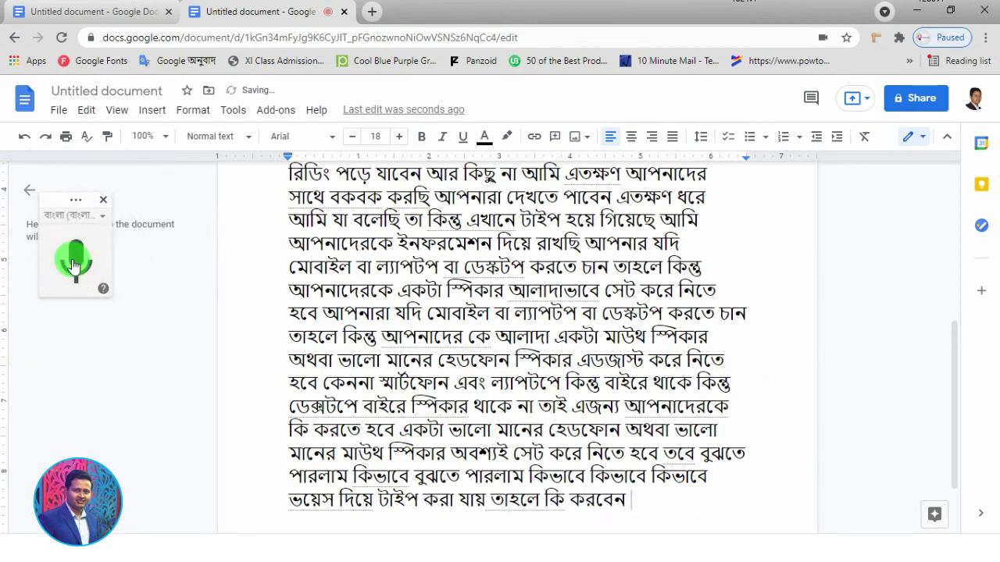
{"action": "scroll", "coordinate": [759, 425], "scroll_direction": "up", "scroll_amount": 1}
{"action": "scroll", "coordinate": [761, 424], "scroll_direction": "up", "scroll_amount": 3}
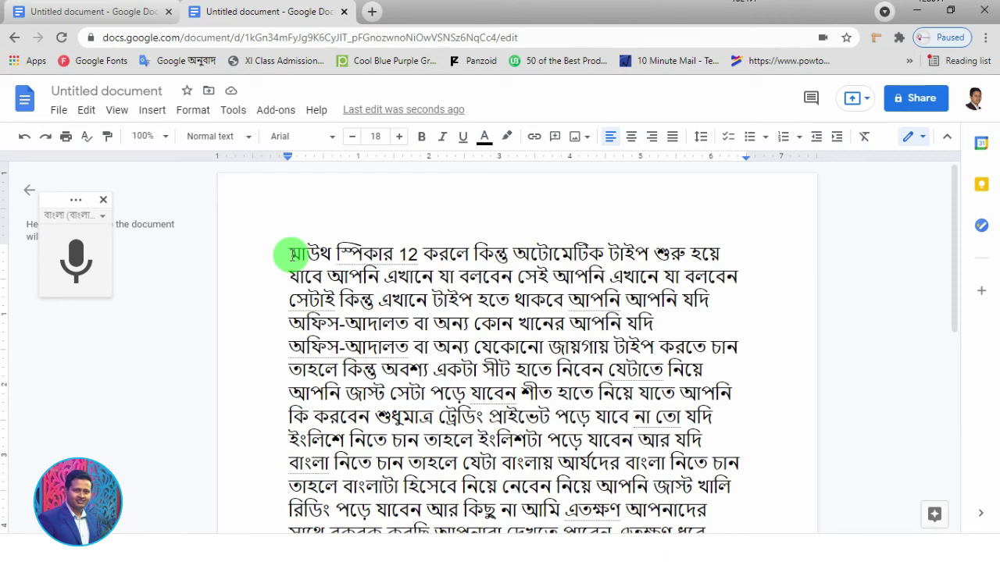
{"action": "scroll", "coordinate": [657, 309], "scroll_direction": "down", "scroll_amount": 2}
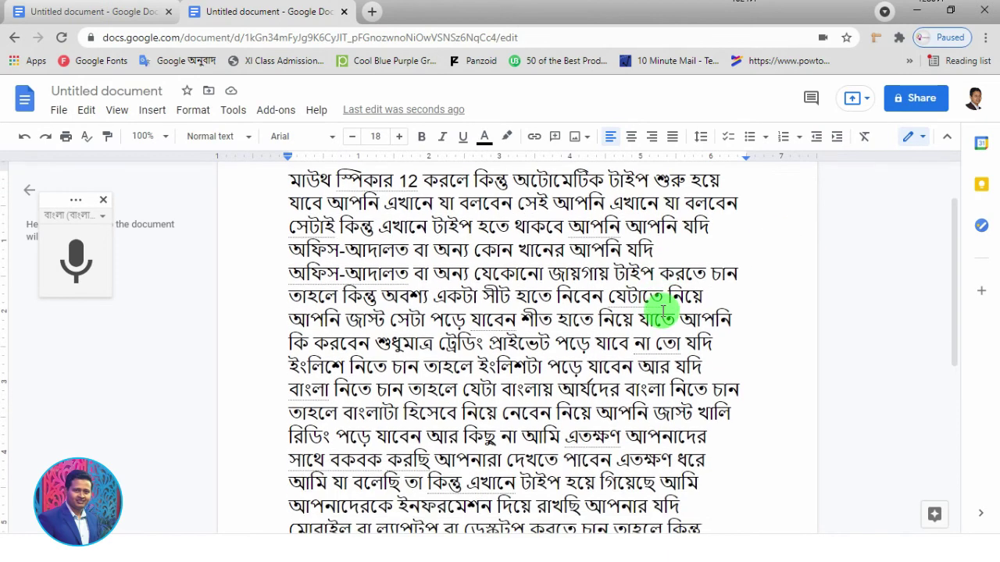
{"action": "scroll", "coordinate": [654, 364], "scroll_direction": "up", "scroll_amount": 2}
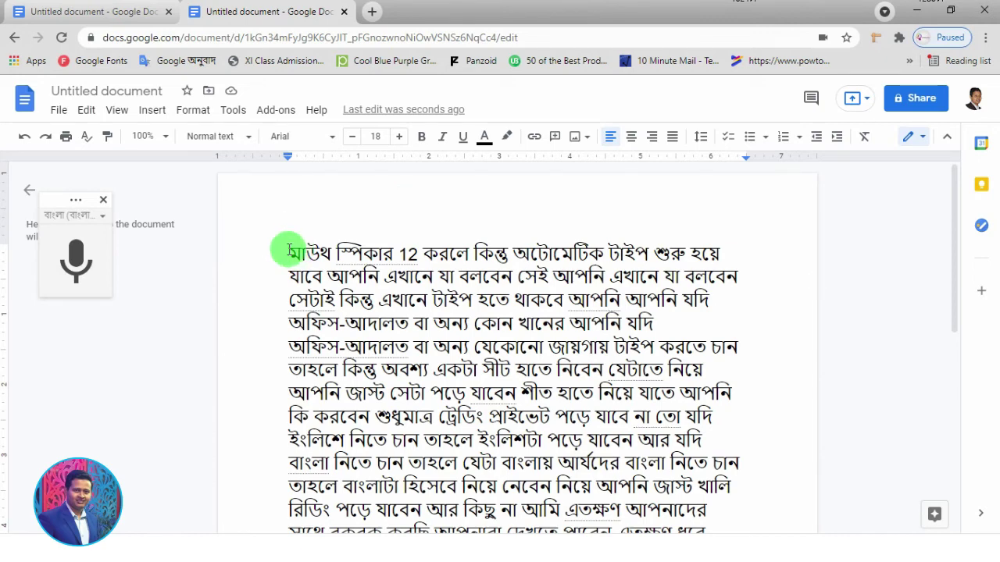
Copy all the dictated Bengali text and minimize Chrome to the desktop
{"action": "mouse_move", "coordinate": [288, 250]}
{"action": "left_mouse_down"}
{"action": "mouse_move", "coordinate": [546, 369]}
{"action": "mouse_move", "coordinate": [691, 499]}
{"action": "left_mouse_up"}
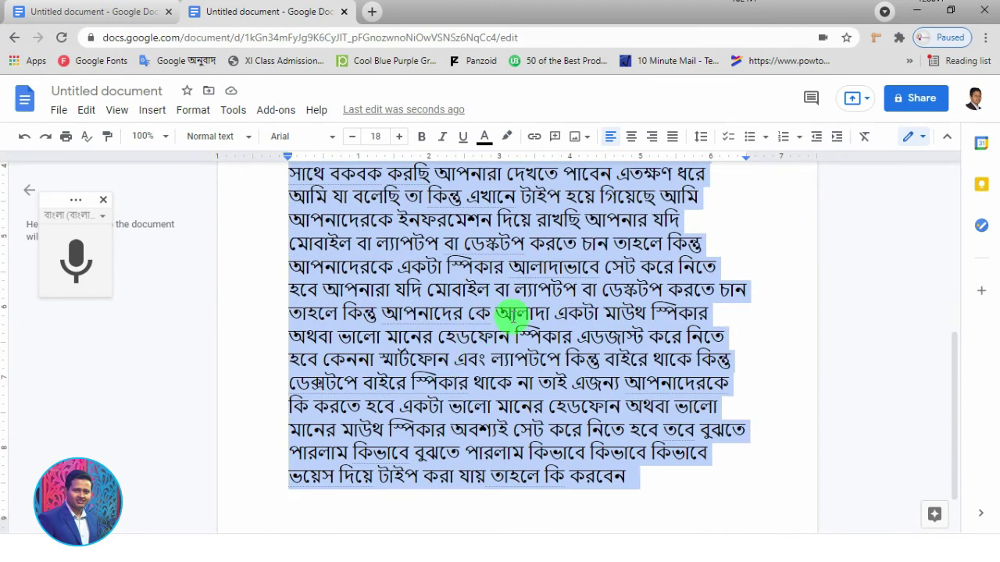
{"action": "right_click", "coordinate": [512, 319]}
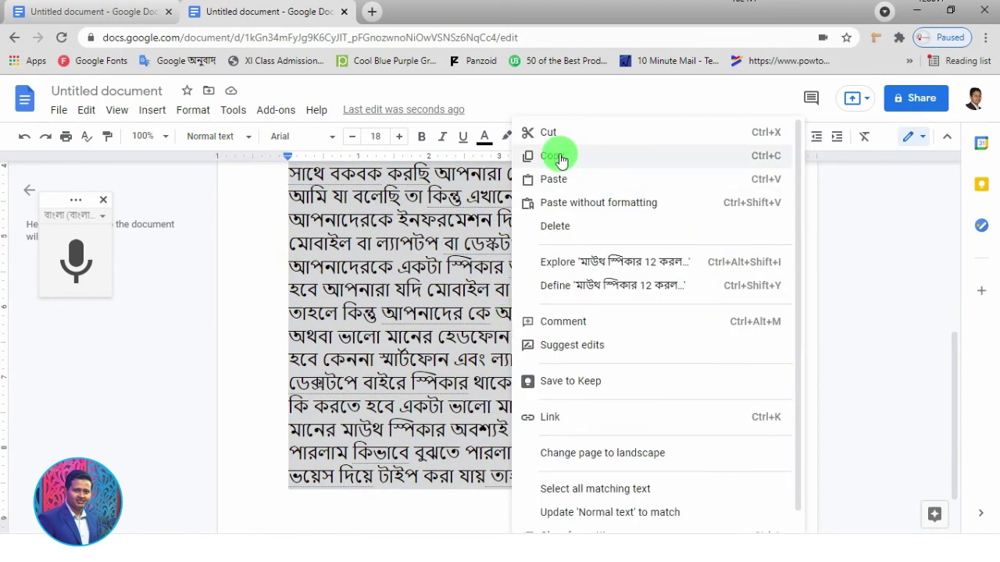
{"action": "left_click", "coordinate": [556, 156]}
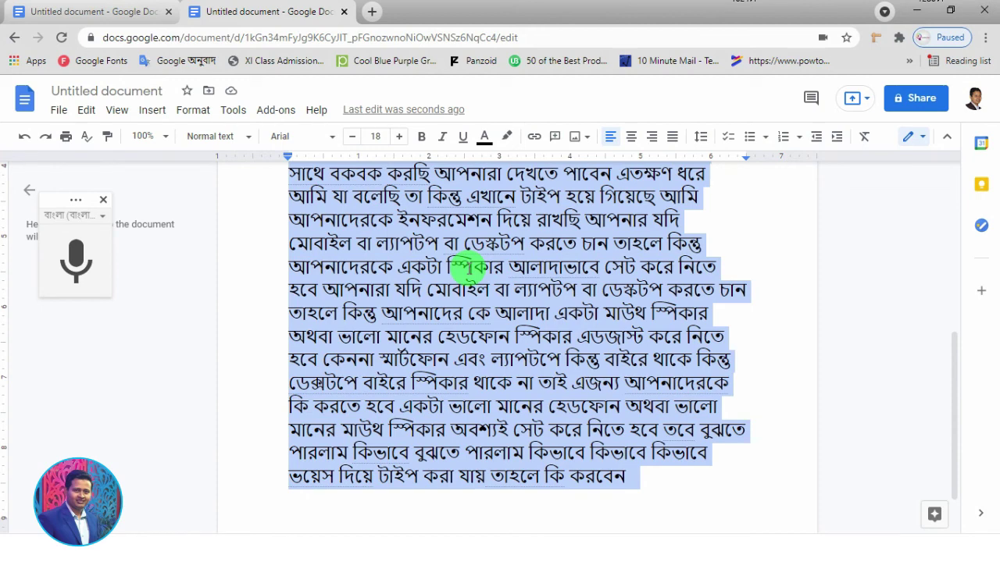
{"action": "left_click", "coordinate": [918, 11]}
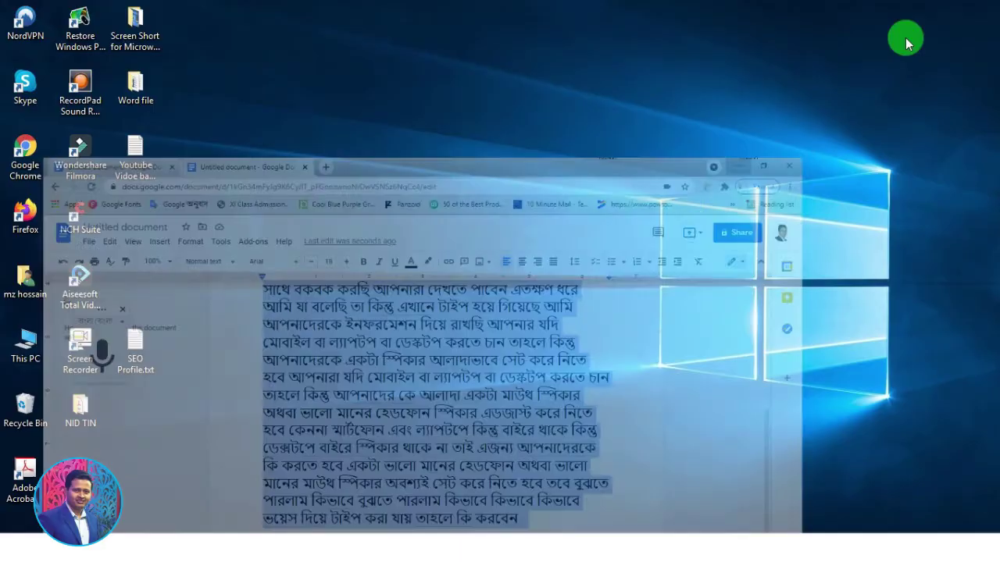
Paste the Bengali text into the blank Word document with Keep Text Only
{"action": "left_click", "coordinate": [490, 529]}
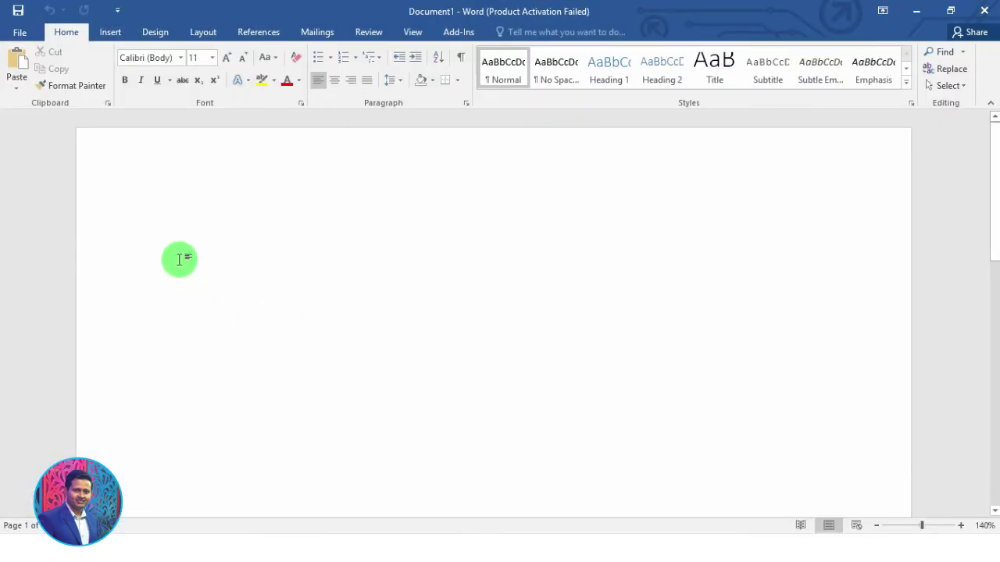
{"action": "right_click", "coordinate": [174, 230]}
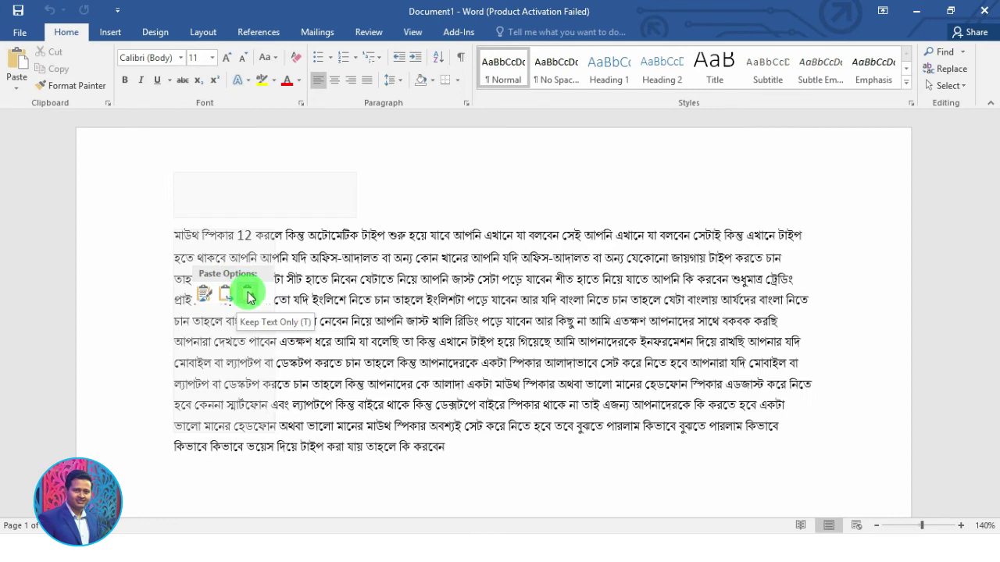
{"action": "left_click", "coordinate": [247, 296]}
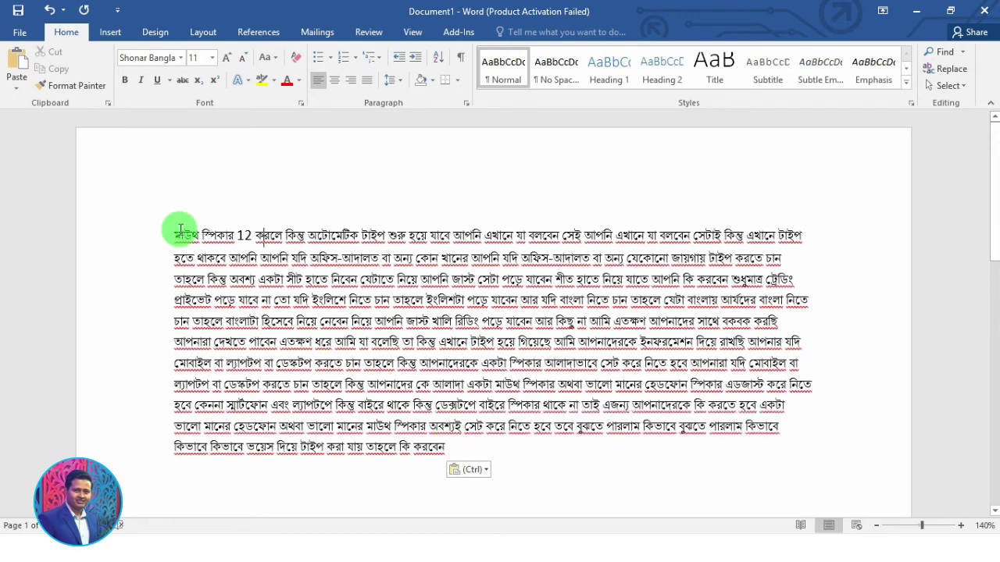
Make the opening sentence 18 pt and red
{"action": "left_click_drag", "start_coordinate": [174, 234], "coordinate": [809, 210]}
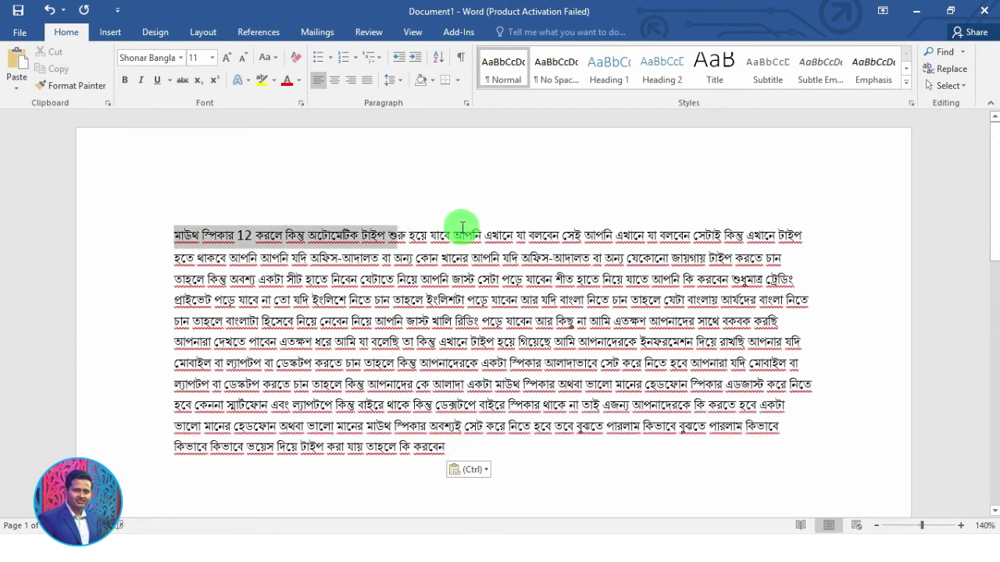
{"action": "left_click", "coordinate": [211, 57]}
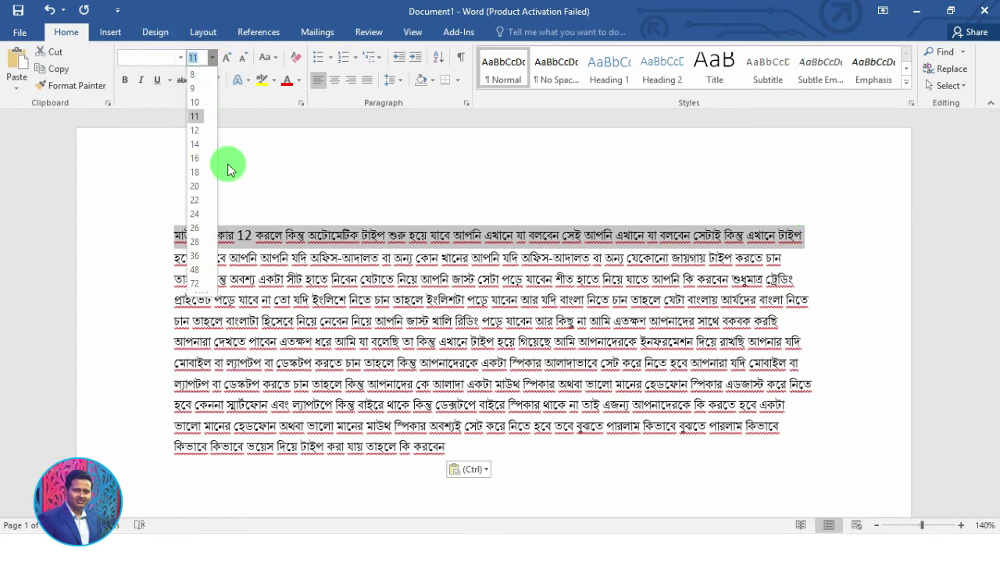
{"action": "left_click", "coordinate": [193, 172]}
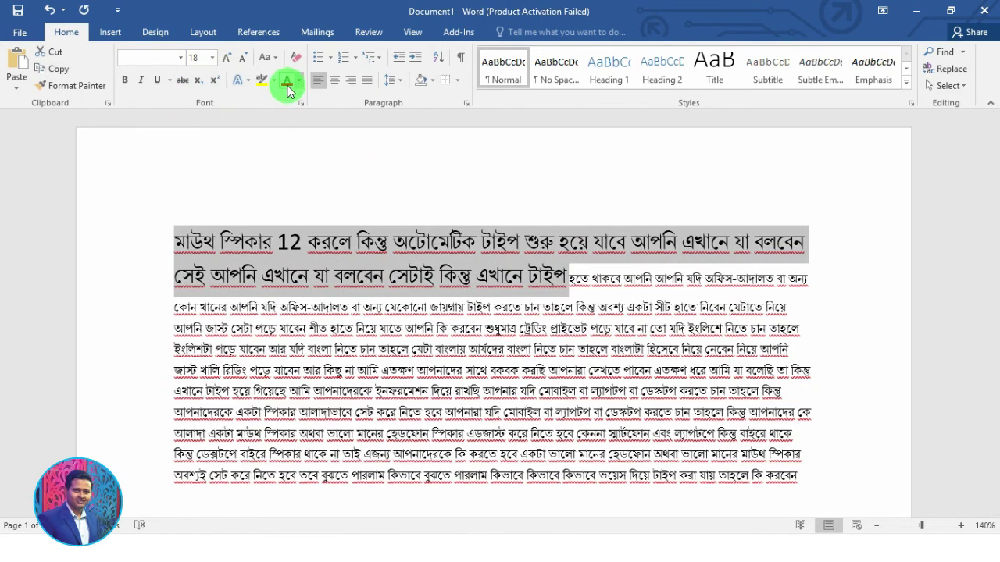
{"action": "left_click", "coordinate": [287, 84]}
{"action": "left_click", "coordinate": [290, 242]}
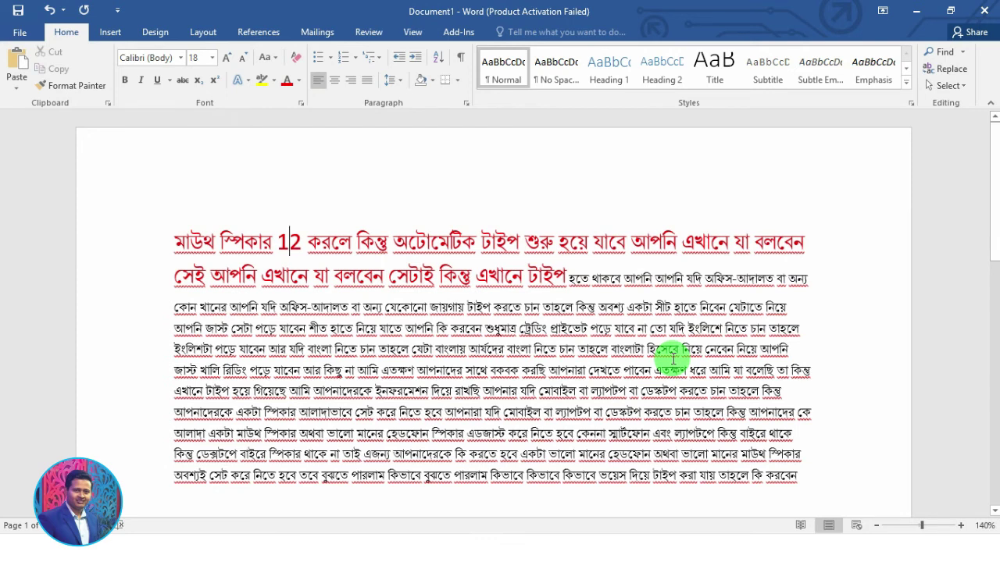
{"action": "scroll", "coordinate": [558, 312], "scroll_direction": "down", "scroll_amount": 2}
{"action": "scroll", "coordinate": [591, 375], "scroll_direction": "up", "scroll_amount": 2}
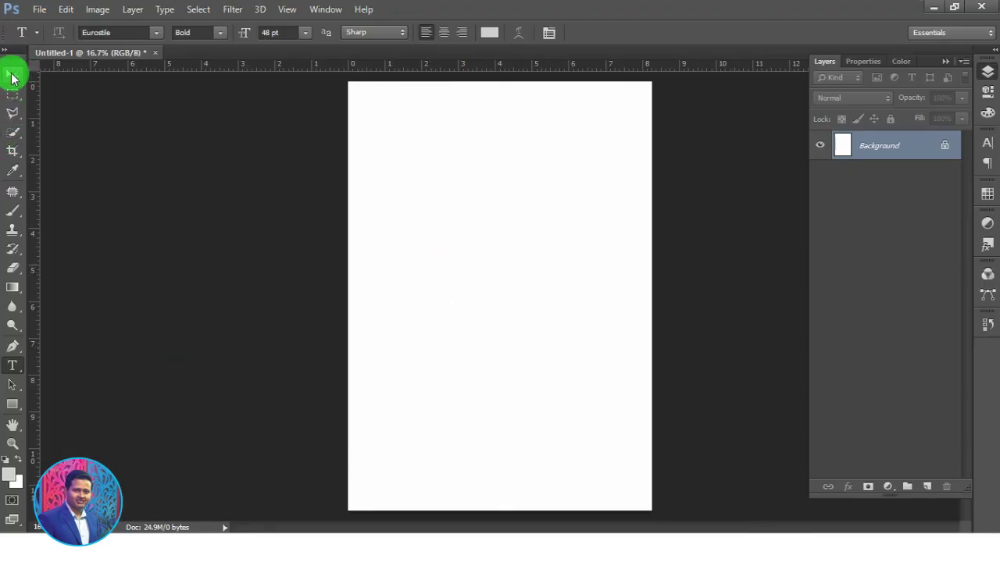
Draw a Horizontal Type text box across the Untitled-1 canvas and paste the Bengali text into it
{"action": "right_click", "coordinate": [11, 367]}
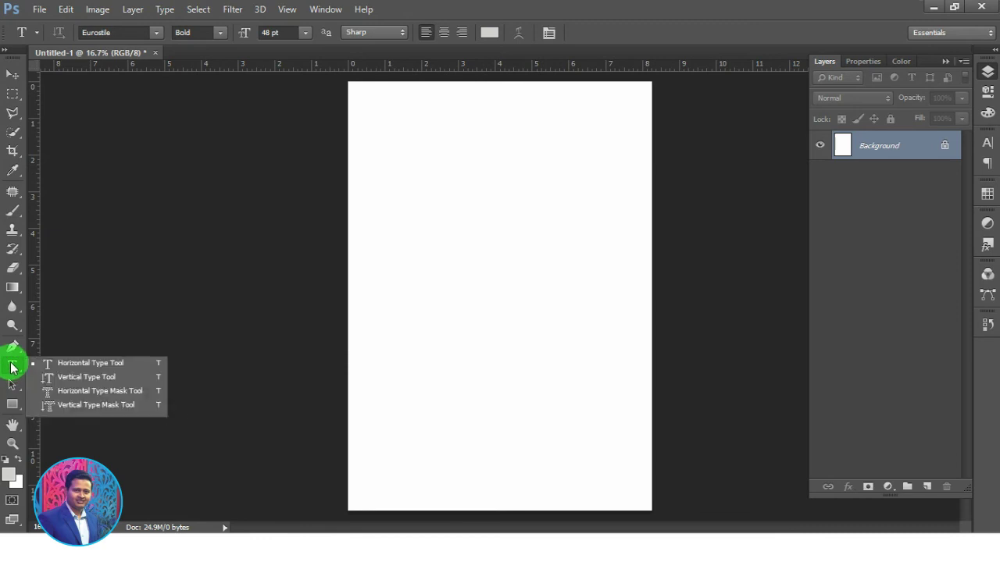
{"action": "left_click", "coordinate": [98, 364]}
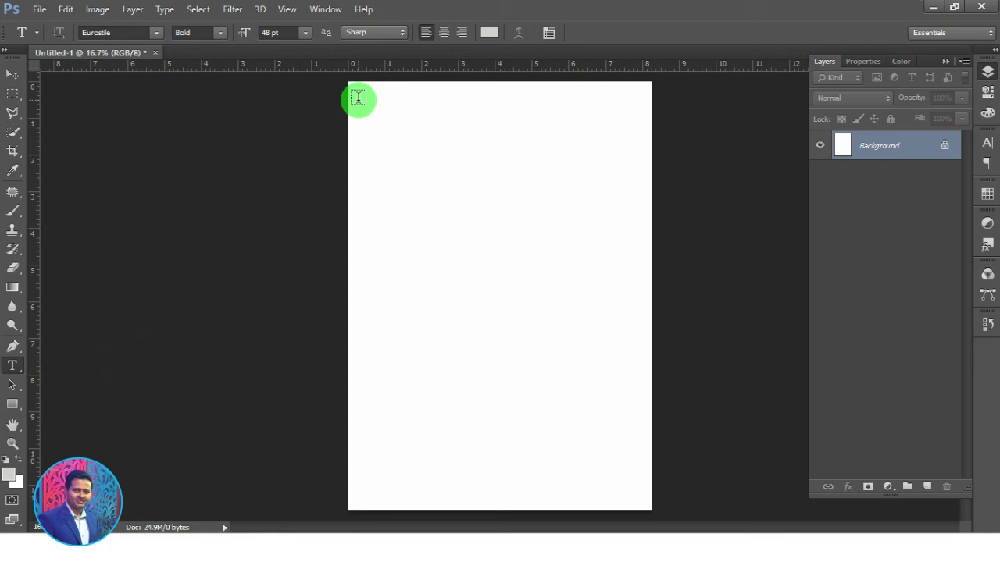
{"action": "left_click_drag", "start_coordinate": [358, 99], "coordinate": [634, 466]}
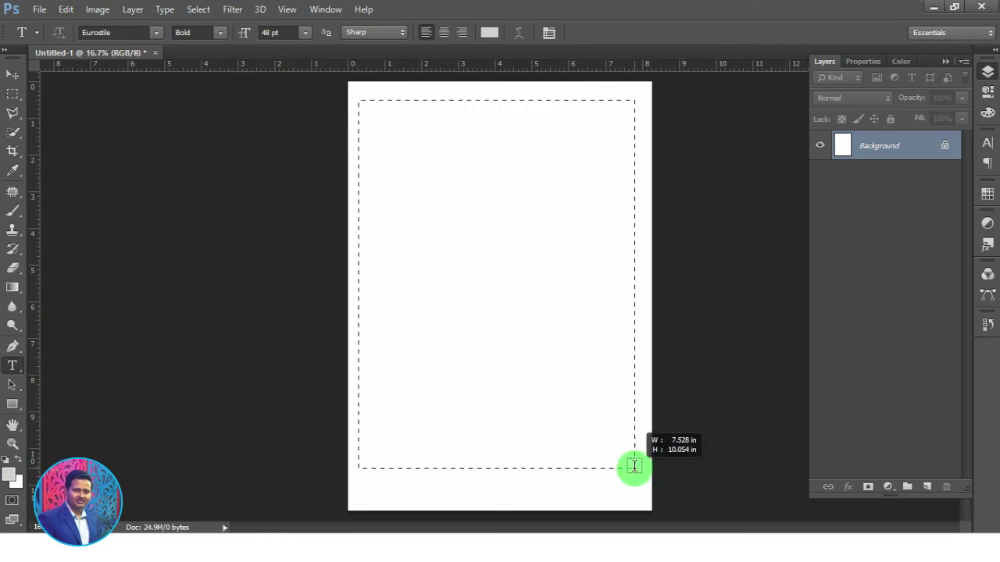
{"action": "right_click", "coordinate": [365, 113]}
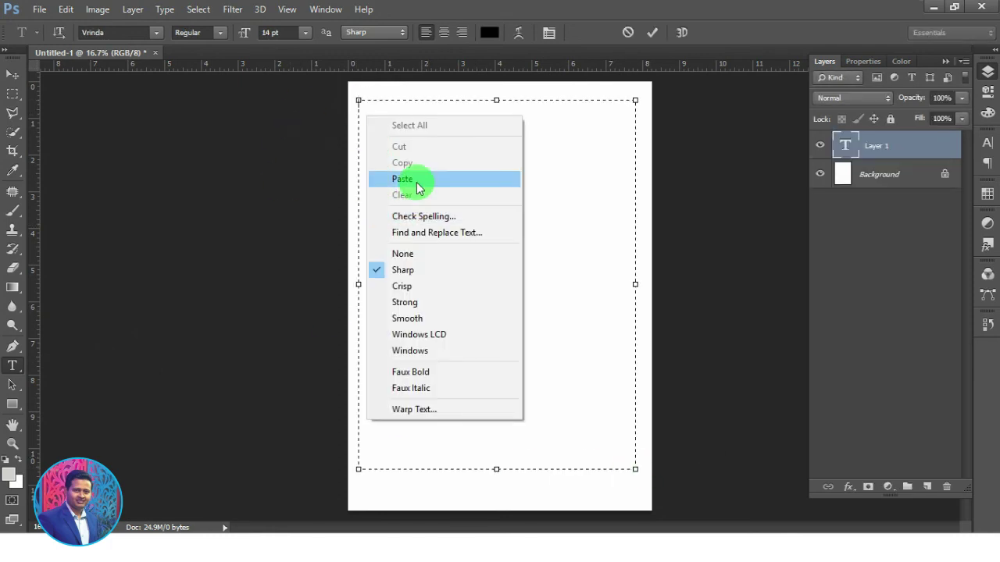
{"action": "left_click", "coordinate": [412, 180]}
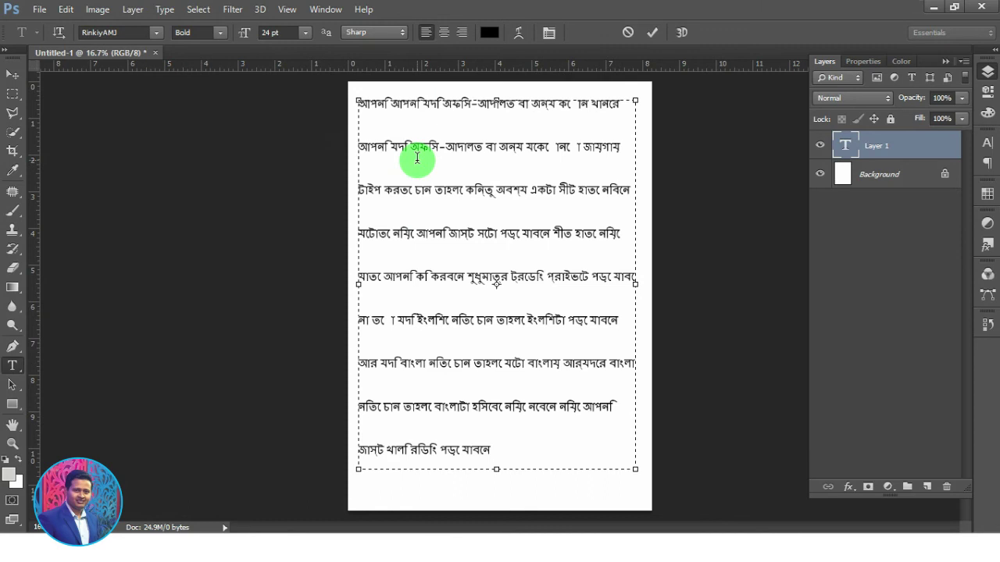